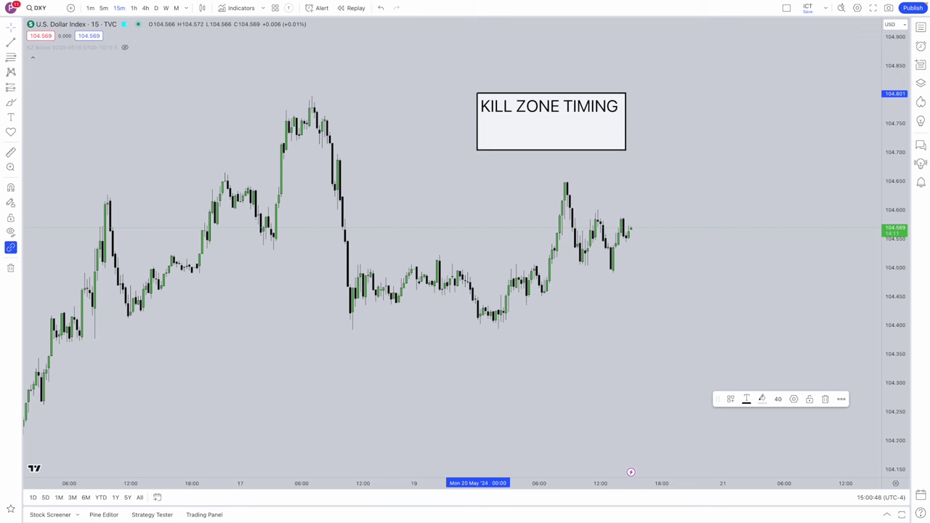
- Add 'LOKZ 2am-5am' as the KILL ZONE TIMING box's second line and check the chart timezone
{"action": "type", "text": "LOKZ 2am"}
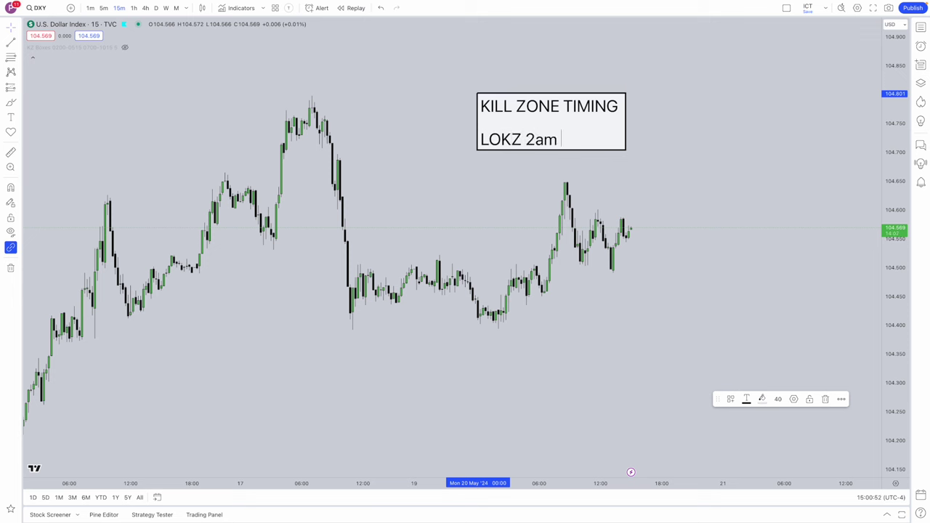
{"action": "type", "text": "-5am"}
{"action": "left_click", "coordinate": [677, 196]}
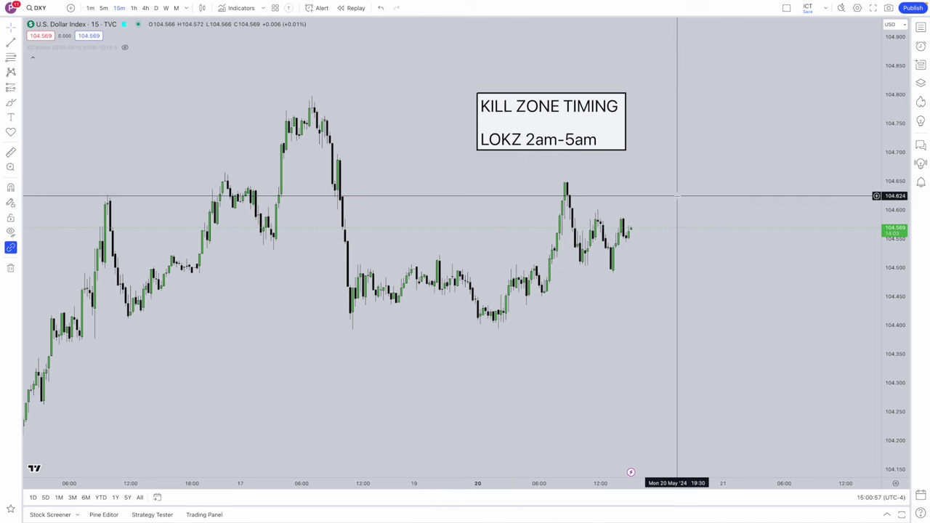
{"action": "left_click", "coordinate": [868, 497]}
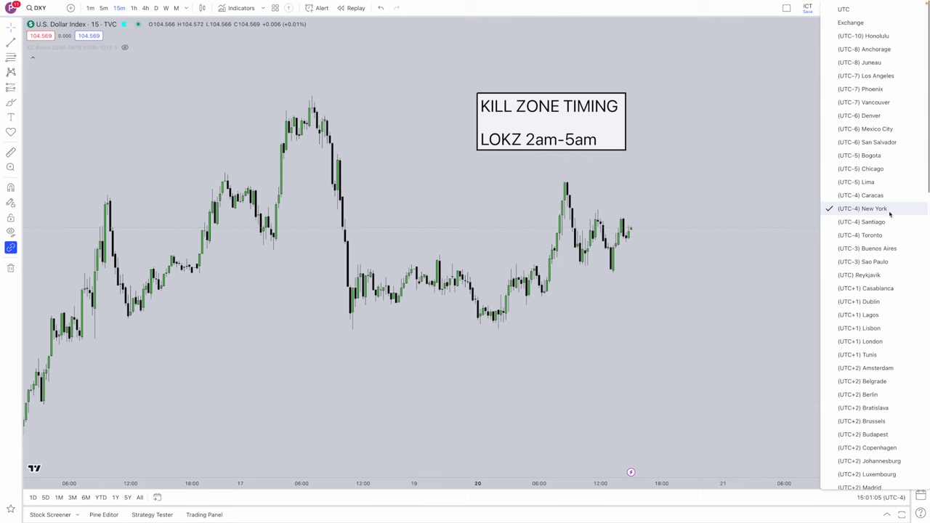
- Keep New York time and add 'NOKZ 7am-10am' as a new line in the KILL ZONE TIMING box
{"action": "left_click", "coordinate": [564, 202]}
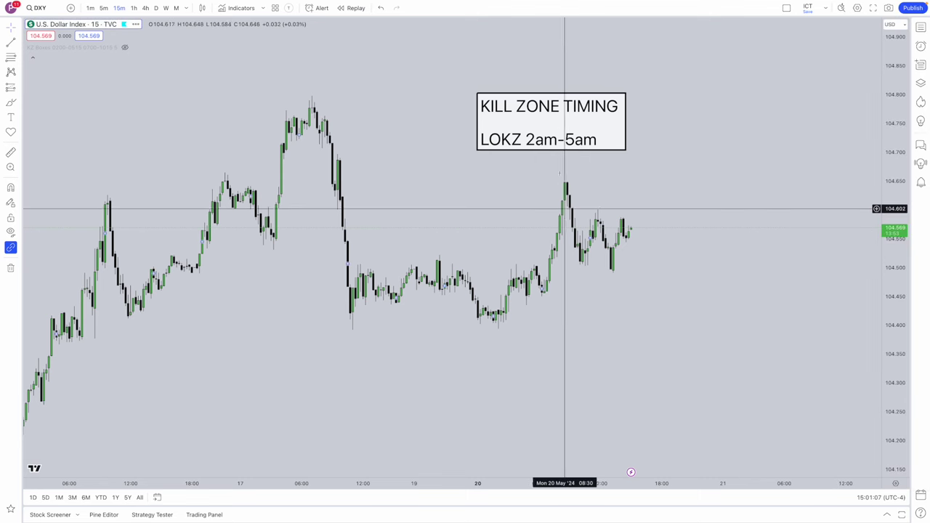
{"action": "left_click", "coordinate": [550, 123]}
{"action": "left_click_drag", "start_coordinate": [550, 123], "coordinate": [550, 98]}
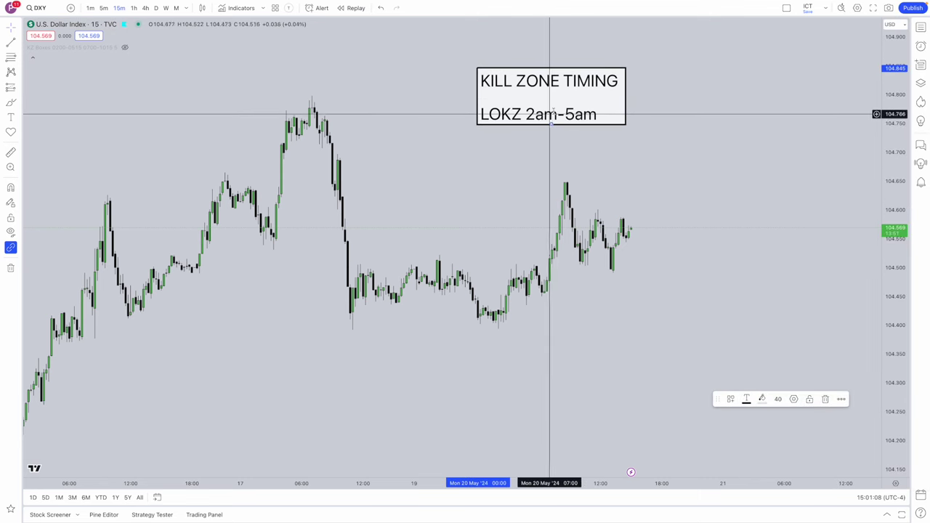
{"action": "double_click", "coordinate": [605, 101]}
{"action": "left_click", "coordinate": [493, 237]}
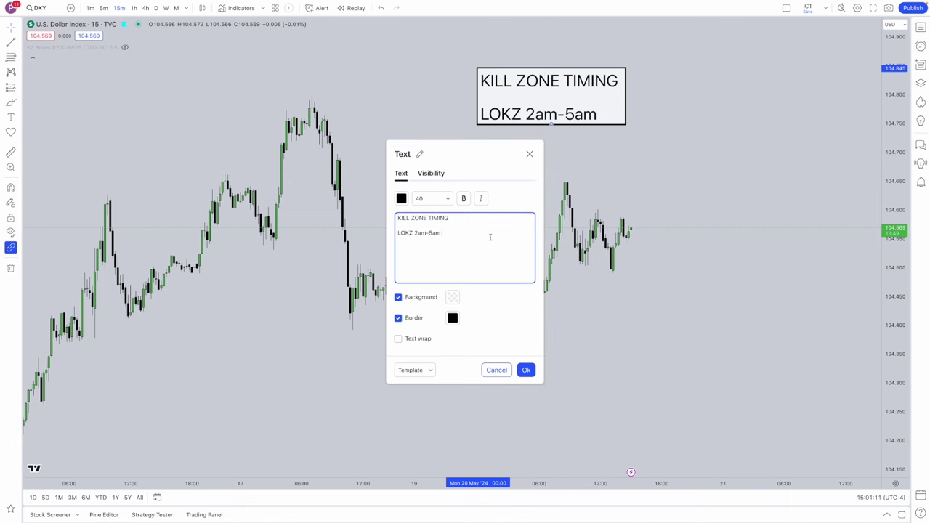
{"action": "key", "text": "Return"}
{"action": "key", "text": "Return"}
{"action": "type", "text": "NOKZ 7am-10"}
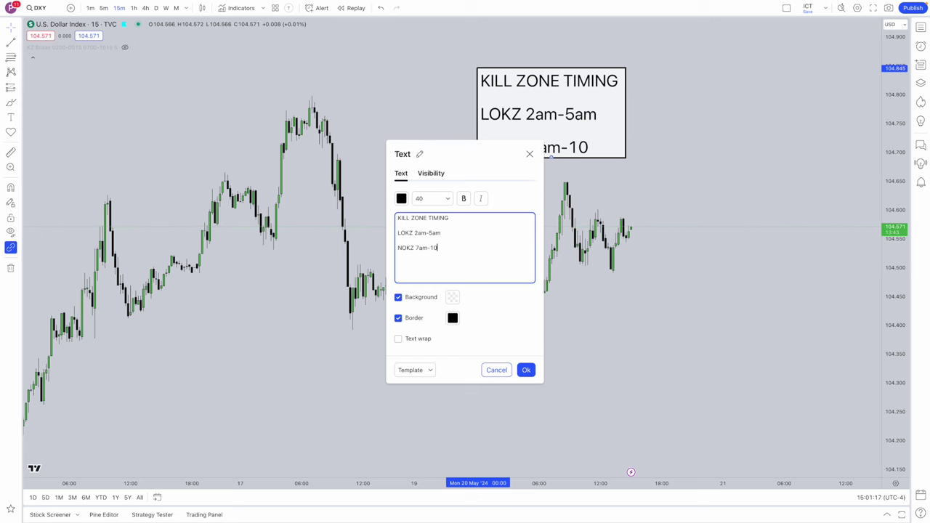
{"action": "type", "text": "am"}
{"action": "left_click", "coordinate": [526, 370]}
- Move the KILL ZONE TIMING box toward the chart's upper right and pan slightly left
{"action": "mouse_move", "coordinate": [587, 143]}
{"action": "left_mouse_down"}
{"action": "mouse_move", "coordinate": [615, 120]}
{"action": "mouse_move", "coordinate": [743, 118]}
{"action": "left_mouse_up"}
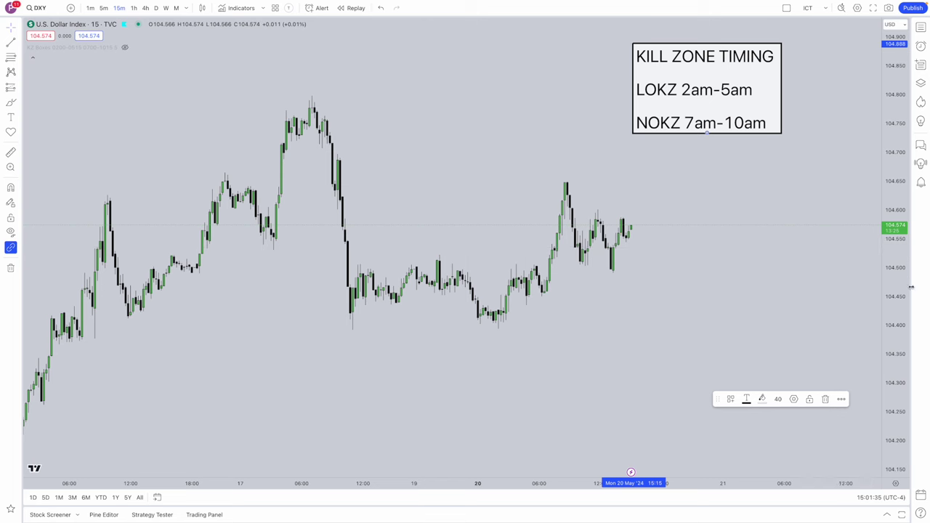
{"action": "left_click", "coordinate": [712, 149]}
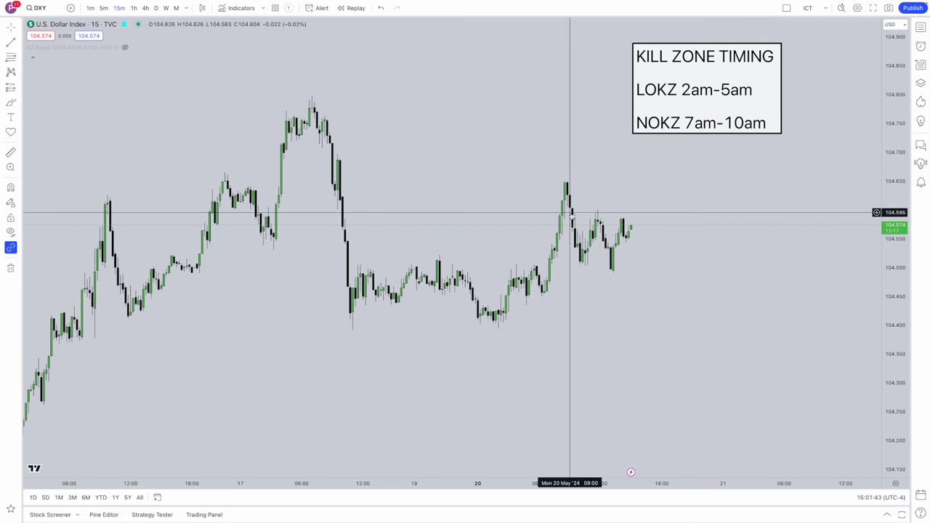
{"action": "left_click_drag", "start_coordinate": [571, 211], "coordinate": [537, 223]}
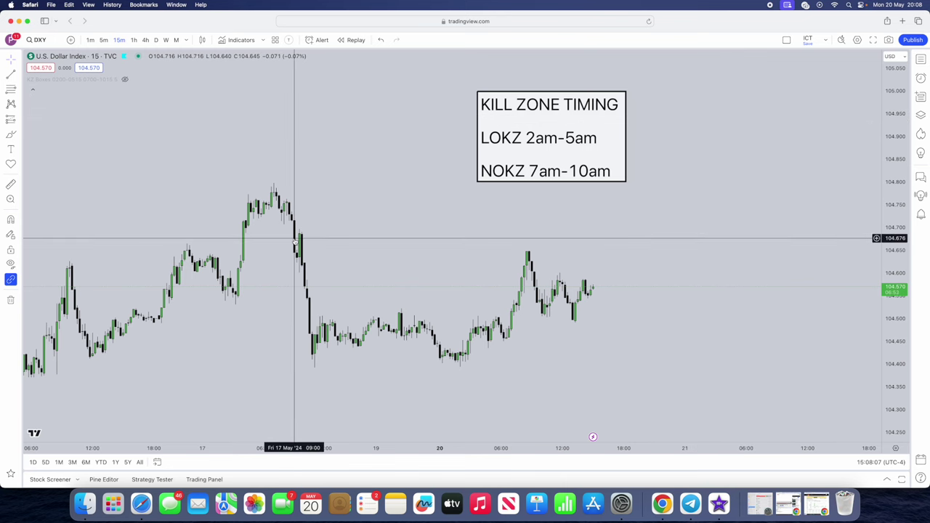
- Switch to Telegram and scroll through the trading channel's recent posts
{"action": "key", "text": "super+Tab"}
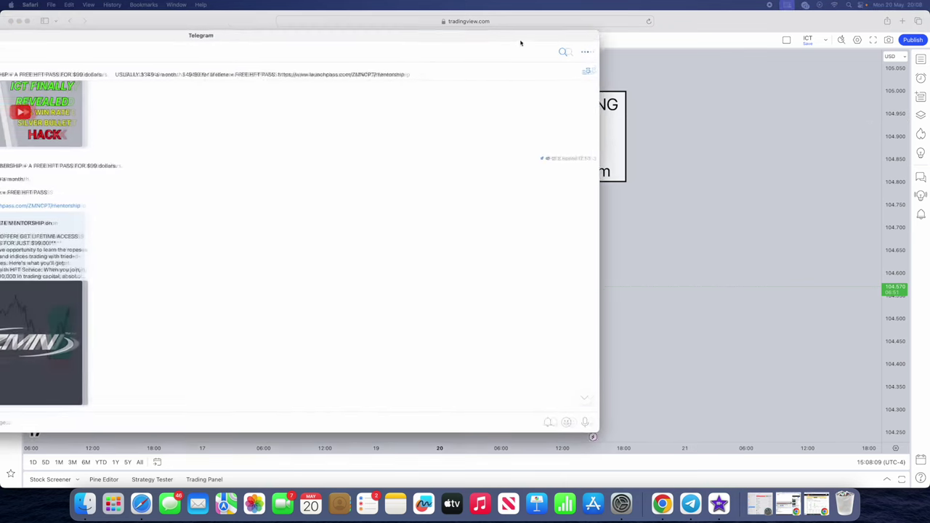
{"action": "scroll", "coordinate": [438, 235], "scroll_direction": "down", "scroll_amount": 10}
{"action": "scroll", "coordinate": [438, 235], "scroll_direction": "up", "scroll_amount": 15}
{"action": "scroll", "coordinate": [208, 264], "scroll_direction": "down", "scroll_amount": 5}
{"action": "scroll", "coordinate": [250, 194], "scroll_direction": "down", "scroll_amount": 15}
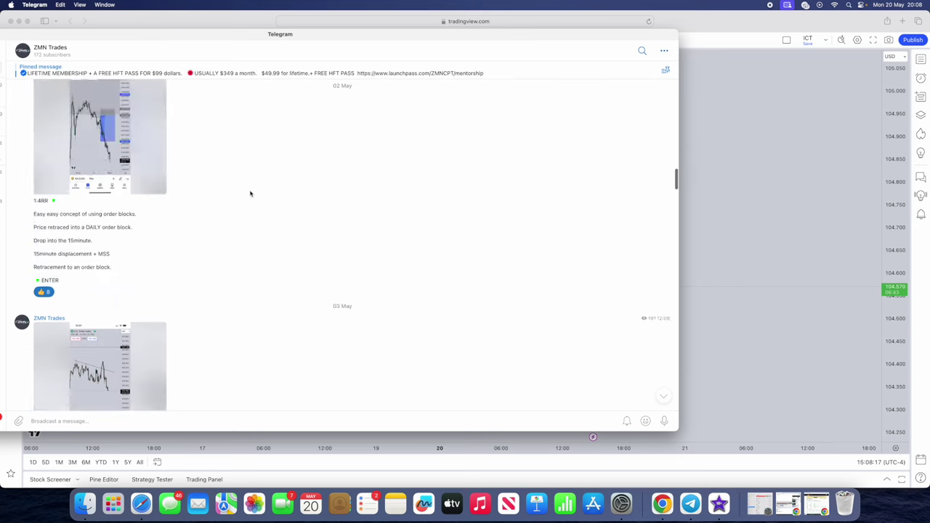
{"action": "scroll", "coordinate": [250, 193], "scroll_direction": "down", "scroll_amount": 5}
{"action": "scroll", "coordinate": [361, 270], "scroll_direction": "down", "scroll_amount": 15}
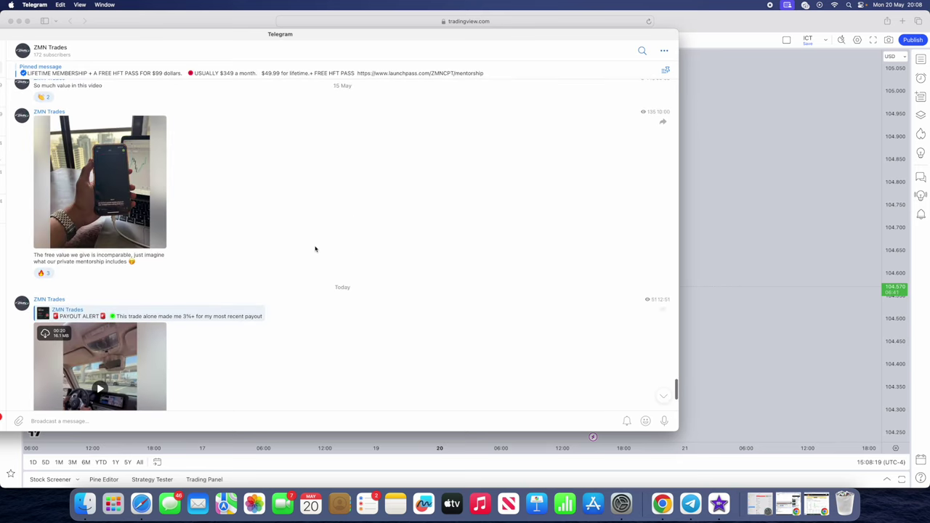
{"action": "scroll", "coordinate": [316, 250], "scroll_direction": "up", "scroll_amount": 15}
{"action": "scroll", "coordinate": [294, 254], "scroll_direction": "up", "scroll_amount": 5}
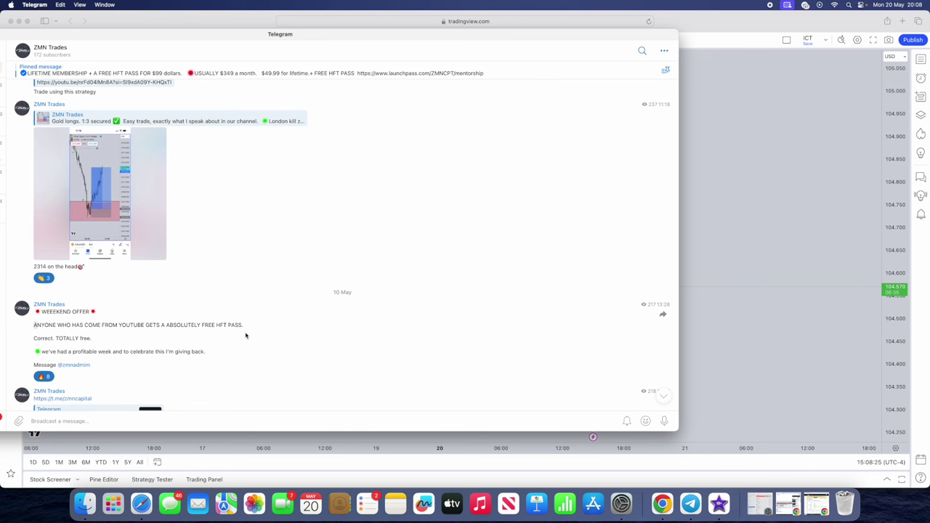
- Type the channel admin's contact handle into the message draft and keep browsing the feed
{"action": "type", "text": "@zmnadmin"}
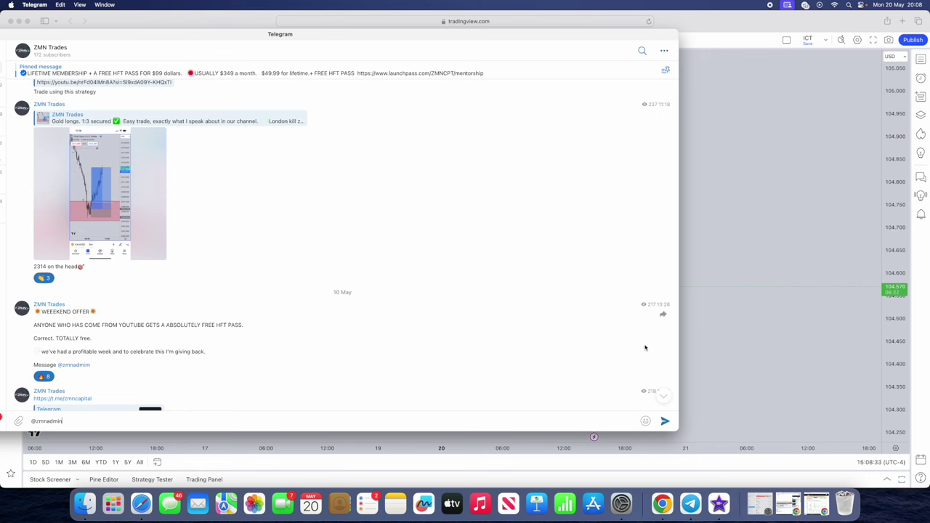
{"action": "scroll", "coordinate": [581, 305], "scroll_direction": "down", "scroll_amount": 2}
{"action": "scroll", "coordinate": [500, 265], "scroll_direction": "down", "scroll_amount": 10}
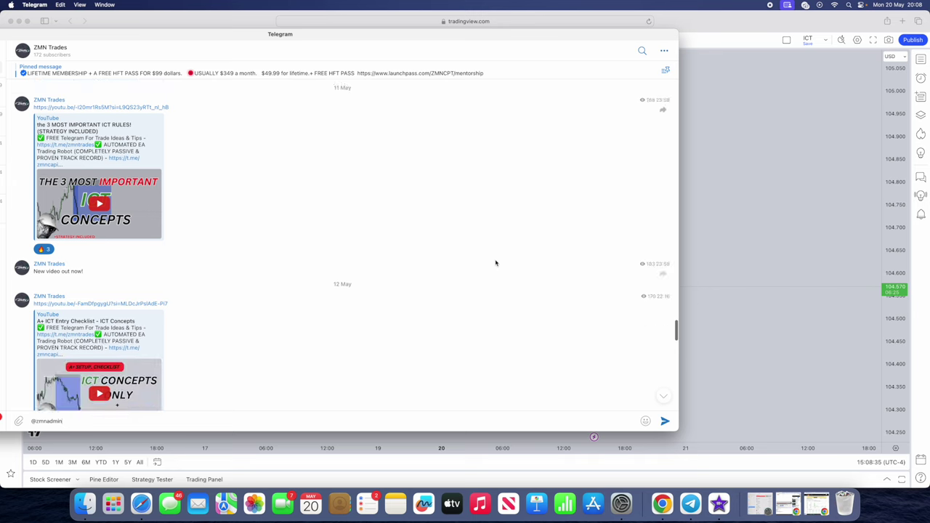
{"action": "scroll", "coordinate": [131, 264], "scroll_direction": "up", "scroll_amount": 10}
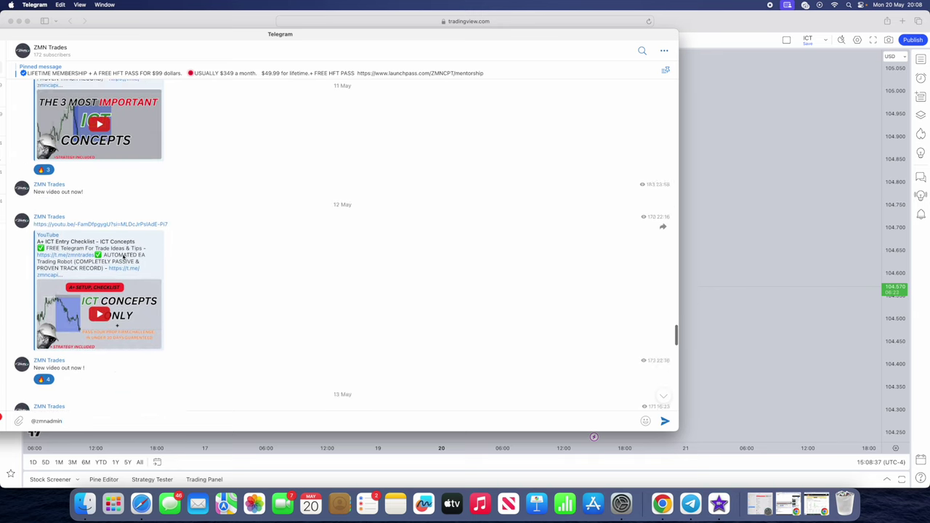
{"action": "scroll", "coordinate": [196, 266], "scroll_direction": "up", "scroll_amount": 8}
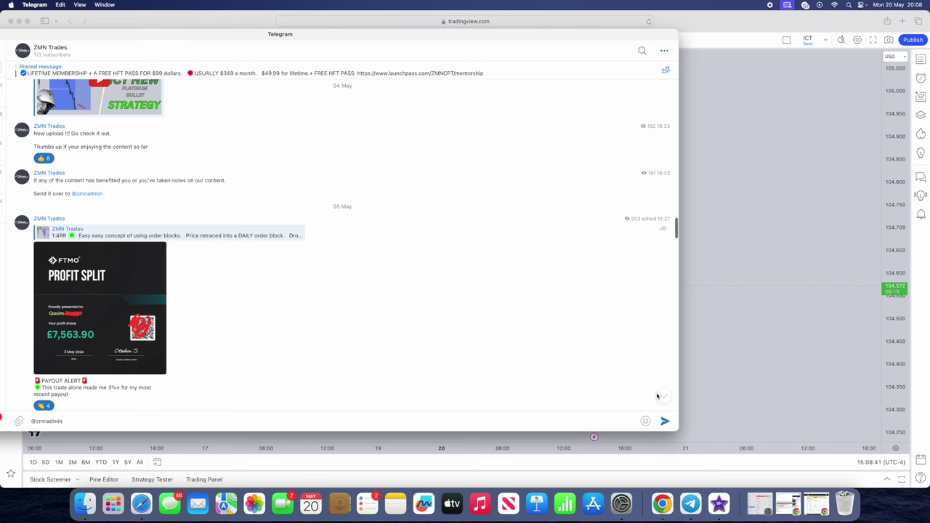
{"action": "scroll", "coordinate": [567, 353], "scroll_direction": "down", "scroll_amount": 15}
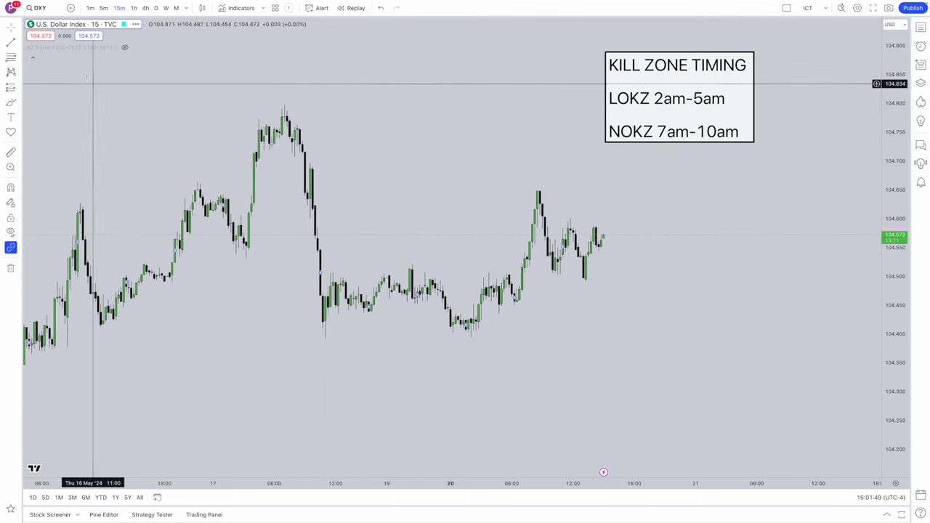
- Unhide the existing KZ Boxes indicator and add ICT KZ Boxes via a 'kz boxes' indicator search
{"action": "mouse_move", "coordinate": [61, 52]}
{"action": "left_click", "coordinate": [124, 47]}
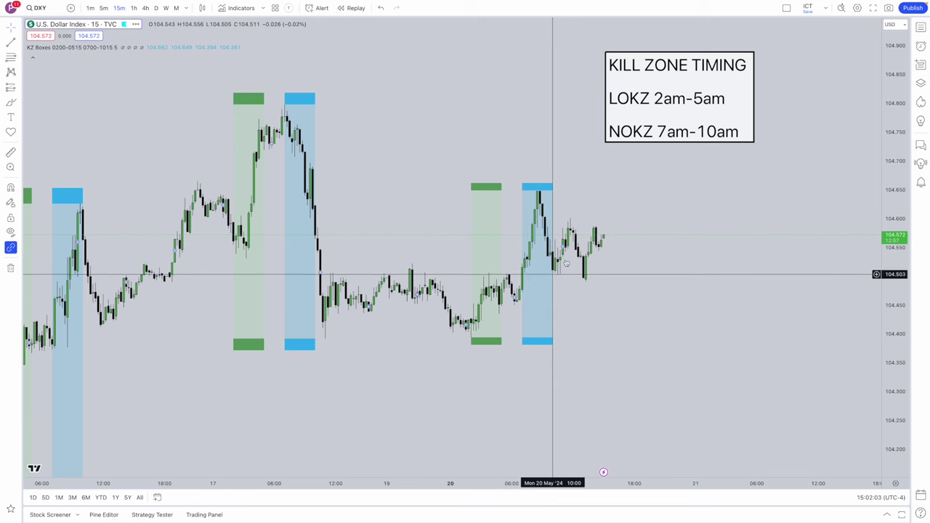
{"action": "left_click", "coordinate": [234, 9]}
{"action": "type", "text": "kz b"}
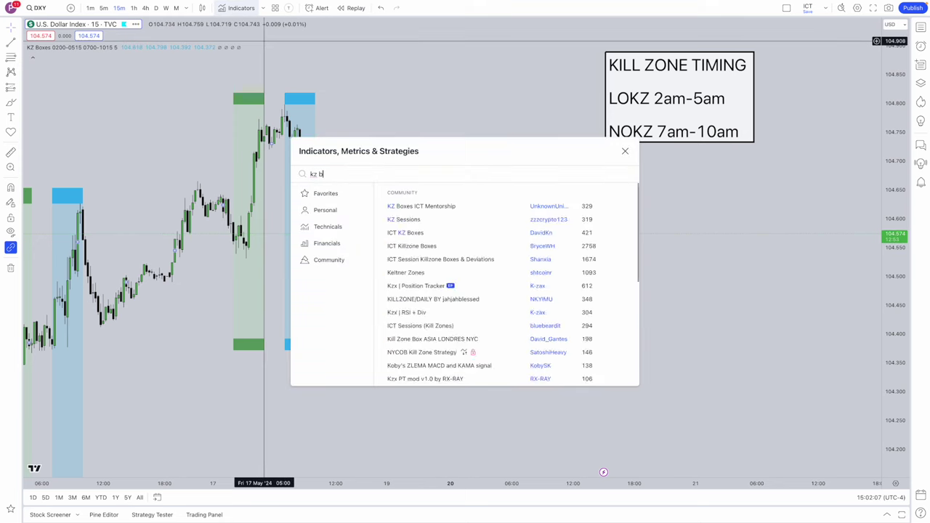
{"action": "type", "text": "oxes"}
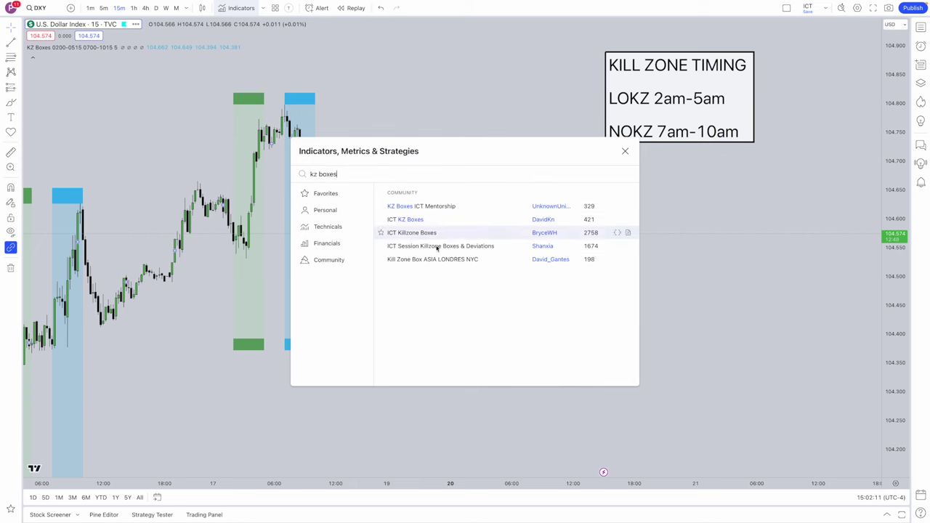
{"action": "left_click", "coordinate": [471, 227]}
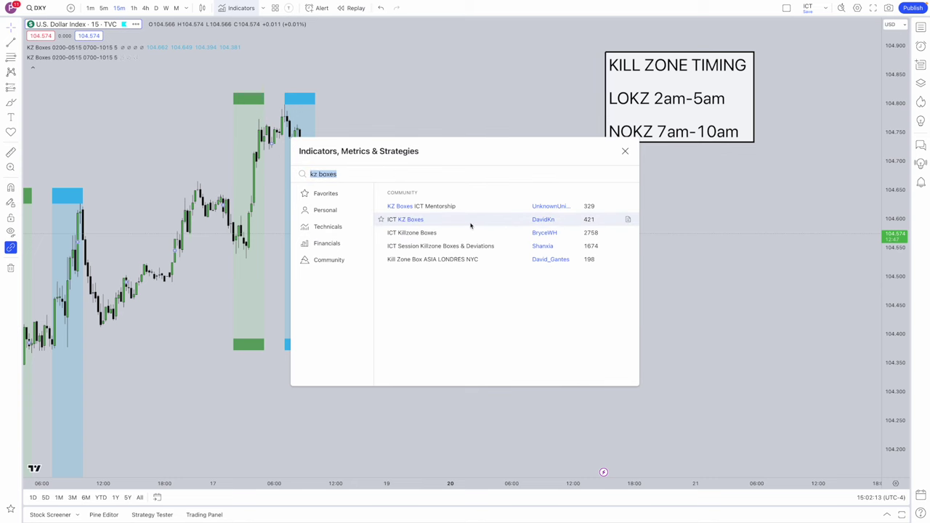
- Hide the newly added KZ Boxes indicator and bring up its settings
{"action": "key", "text": "Escape"}
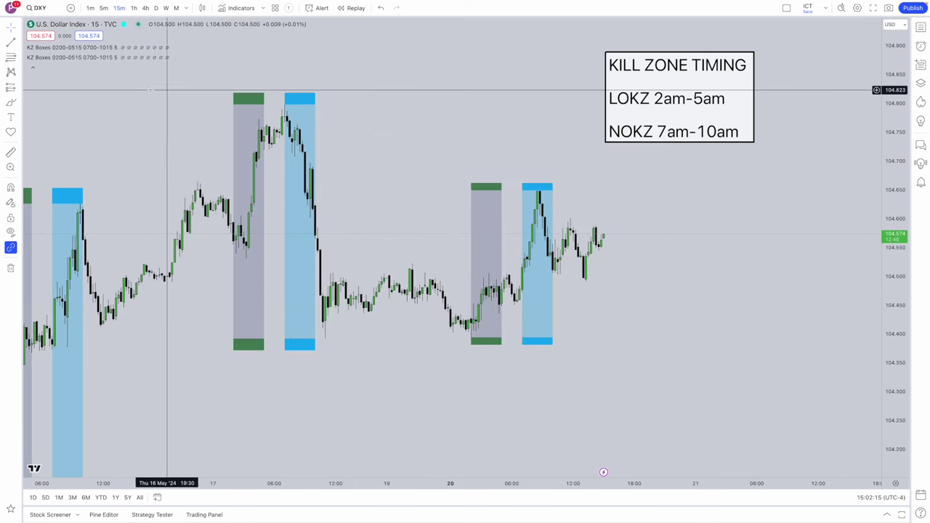
{"action": "left_click", "coordinate": [125, 58]}
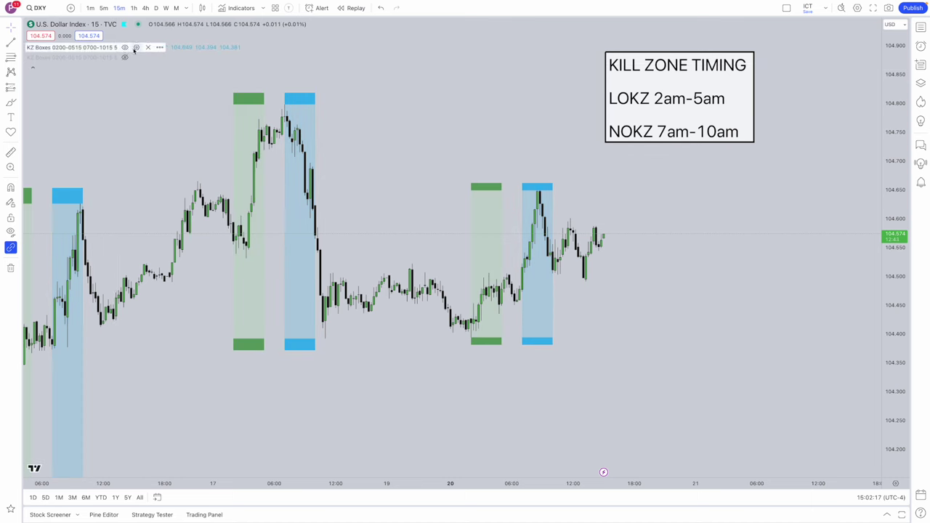
{"action": "left_click", "coordinate": [136, 47]}
- Review the KZ Boxes session inputs (02:00–05:15, 07:00–10:15) and cancel without changes
{"action": "scroll", "coordinate": [470, 189], "scroll_direction": "down", "scroll_amount": 2}
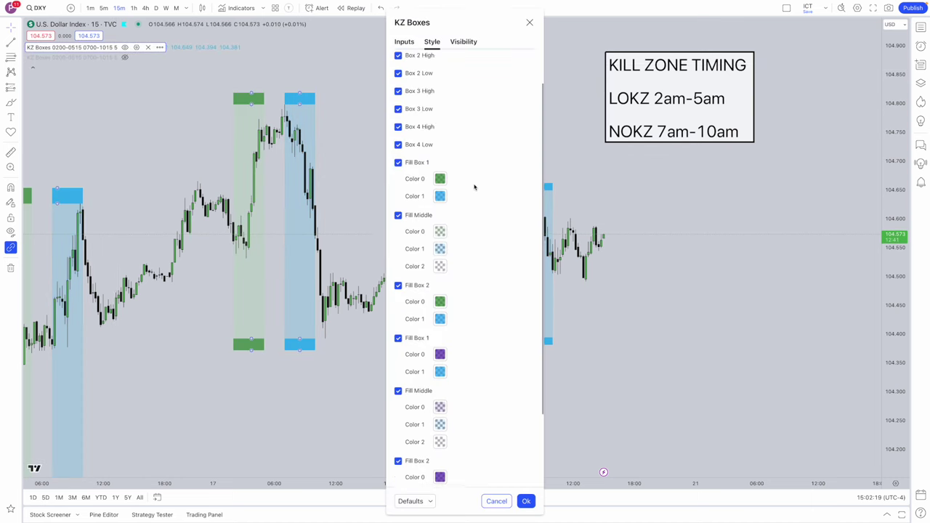
{"action": "scroll", "coordinate": [473, 187], "scroll_direction": "down", "scroll_amount": 2}
{"action": "left_click", "coordinate": [405, 42]}
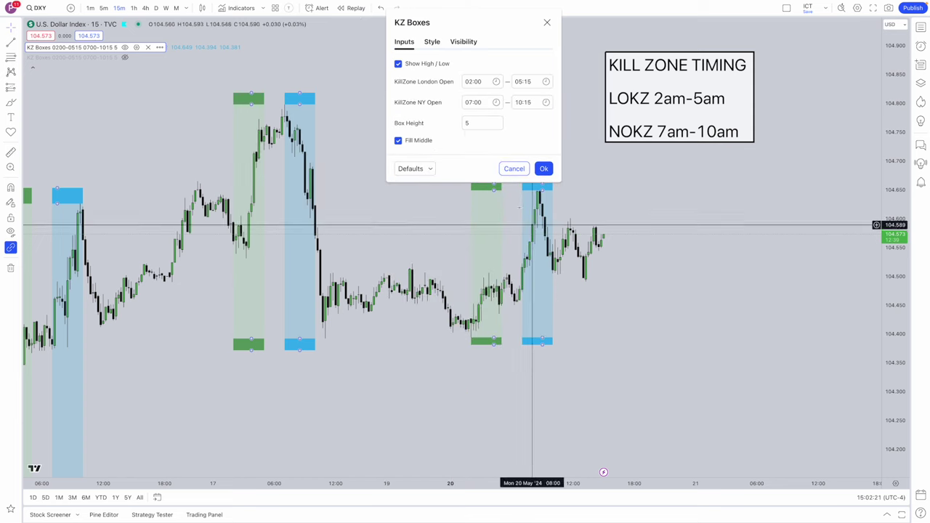
{"action": "left_click", "coordinate": [511, 167]}
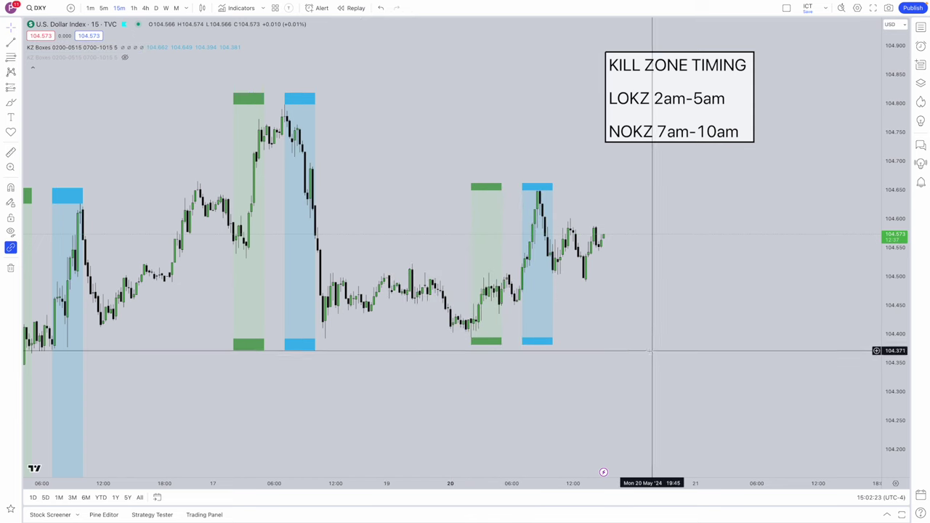
- Pan the chart and move the KILL ZONE TIMING note up and to the left
{"action": "left_click_drag", "start_coordinate": [622, 354], "coordinate": [742, 257]}
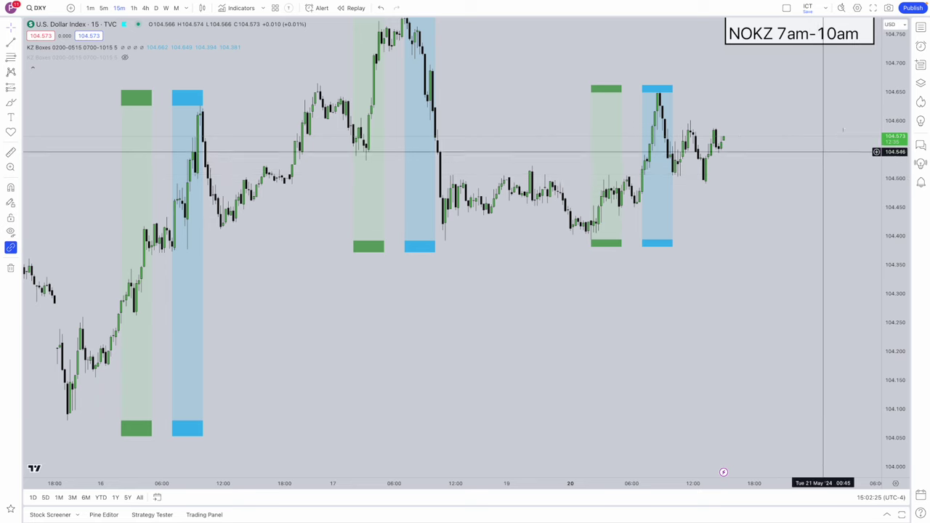
{"action": "left_click_drag", "start_coordinate": [451, 312], "coordinate": [366, 362]}
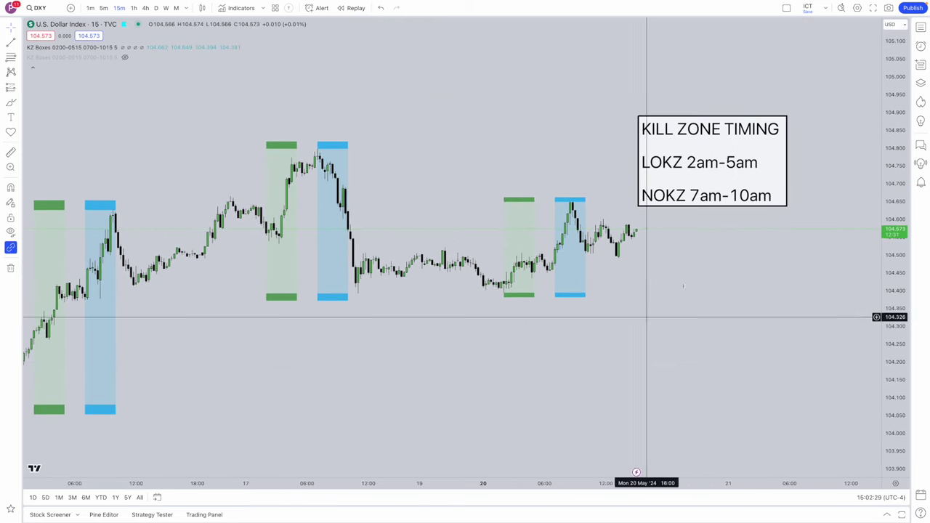
{"action": "left_click_drag", "start_coordinate": [668, 166], "coordinate": [552, 127]}
{"action": "left_click_drag", "start_coordinate": [558, 342], "coordinate": [557, 359]}
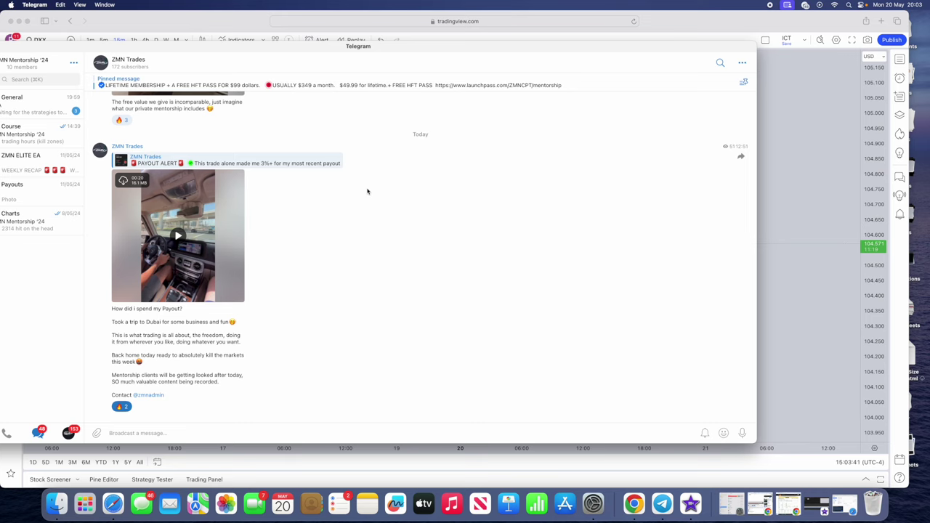
- Scroll the Telegram channel, jump to the pinned membership post, then hide the window
{"action": "scroll", "coordinate": [367, 191], "scroll_direction": "up", "scroll_amount": 10}
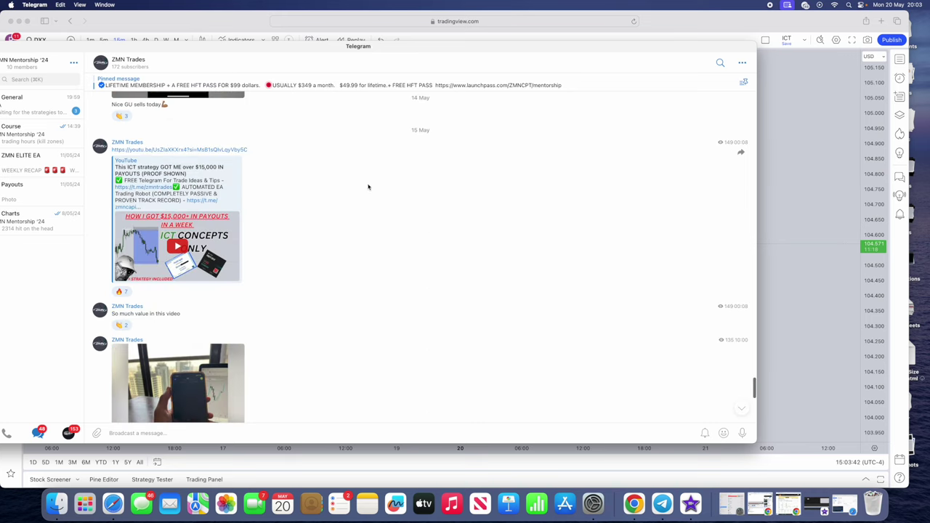
{"action": "scroll", "coordinate": [331, 197], "scroll_direction": "up", "scroll_amount": 15}
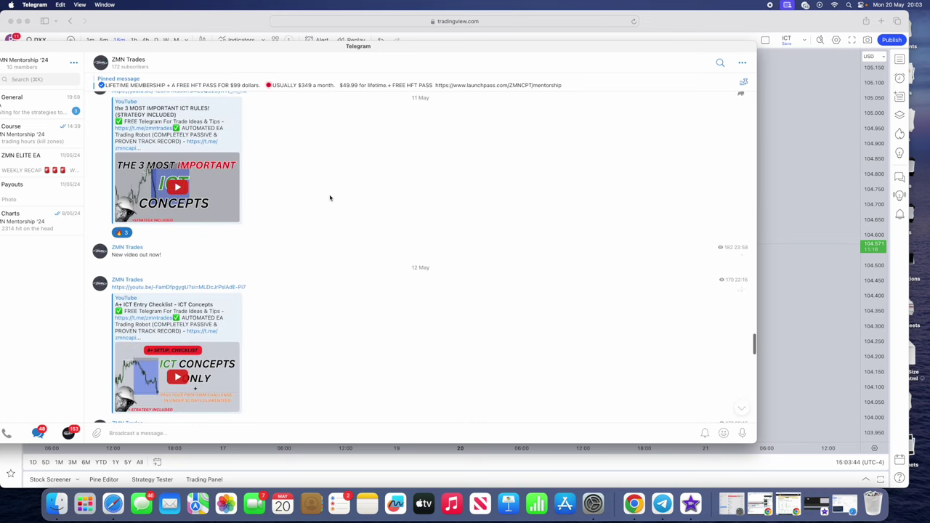
{"action": "scroll", "coordinate": [333, 197], "scroll_direction": "up", "scroll_amount": 3}
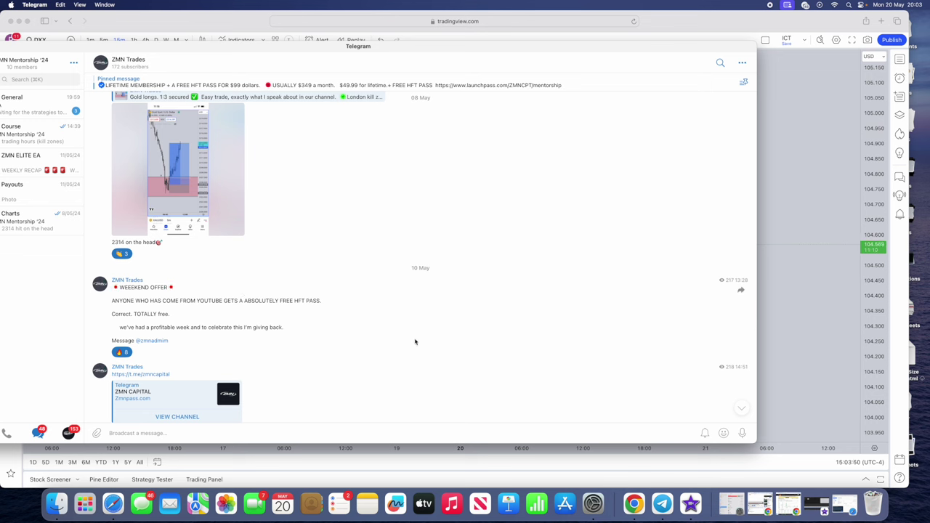
{"action": "scroll", "coordinate": [403, 312], "scroll_direction": "down", "scroll_amount": 15}
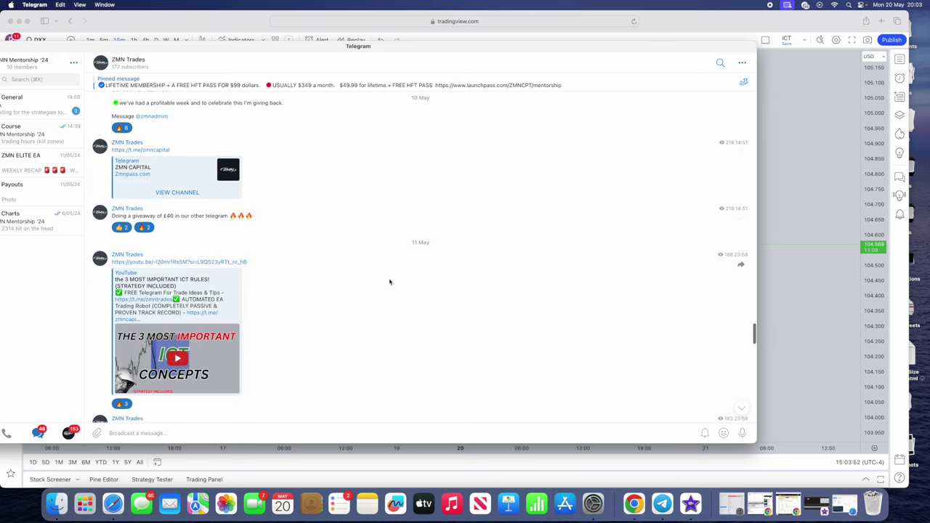
{"action": "scroll", "coordinate": [393, 281], "scroll_direction": "down", "scroll_amount": 15}
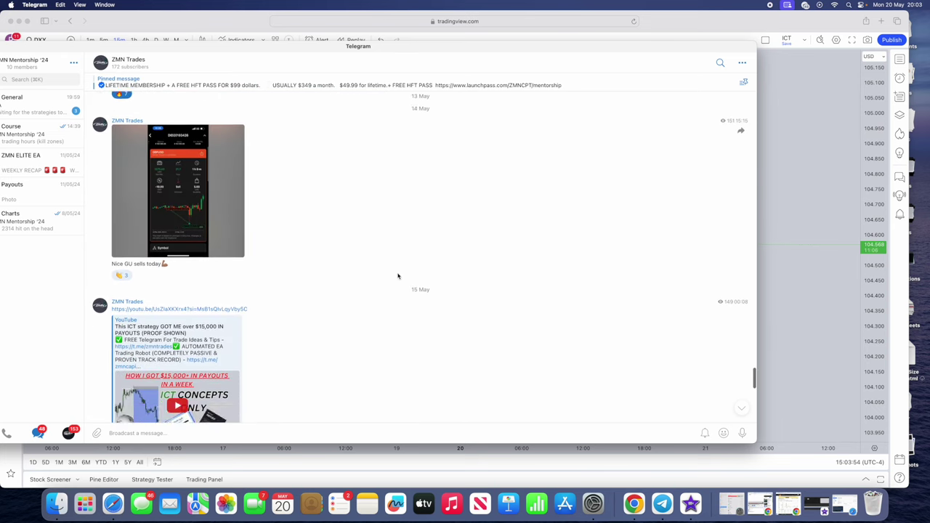
{"action": "scroll", "coordinate": [412, 263], "scroll_direction": "down", "scroll_amount": 15}
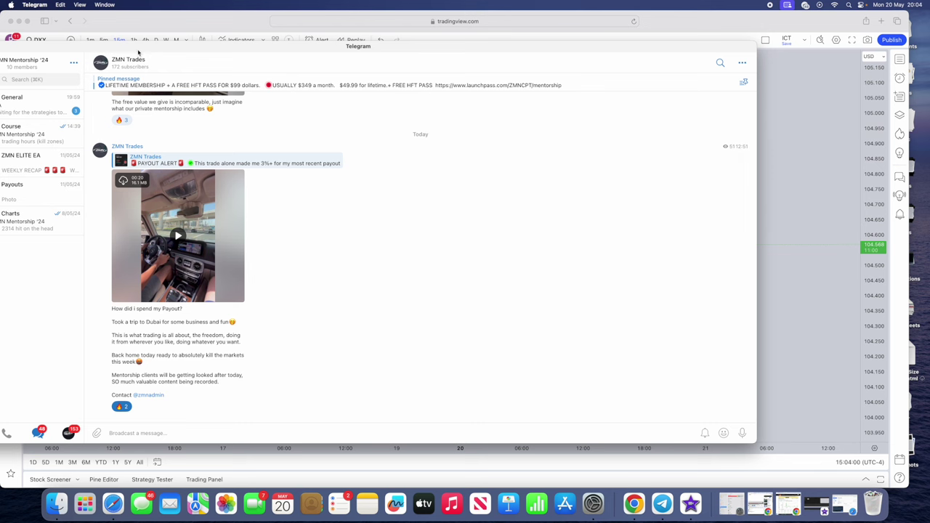
{"action": "left_click", "coordinate": [135, 79]}
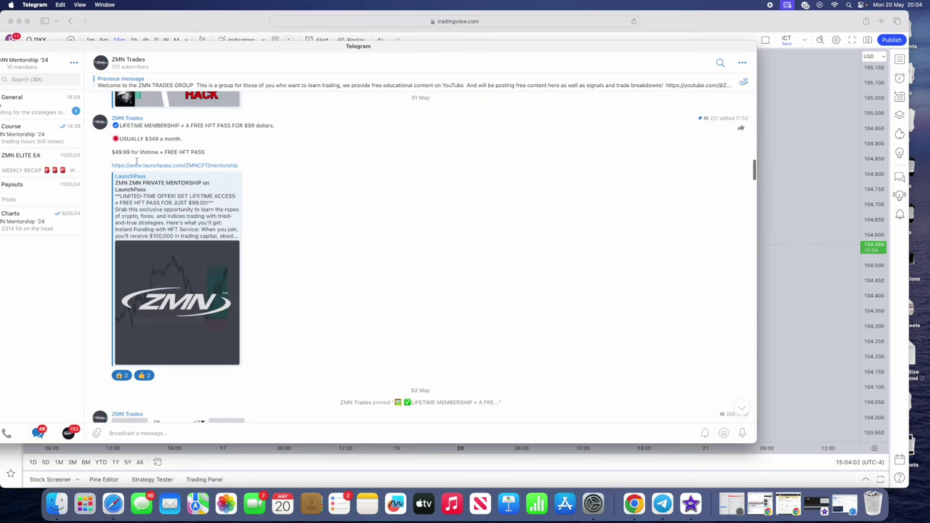
{"action": "key", "text": "super+w"}
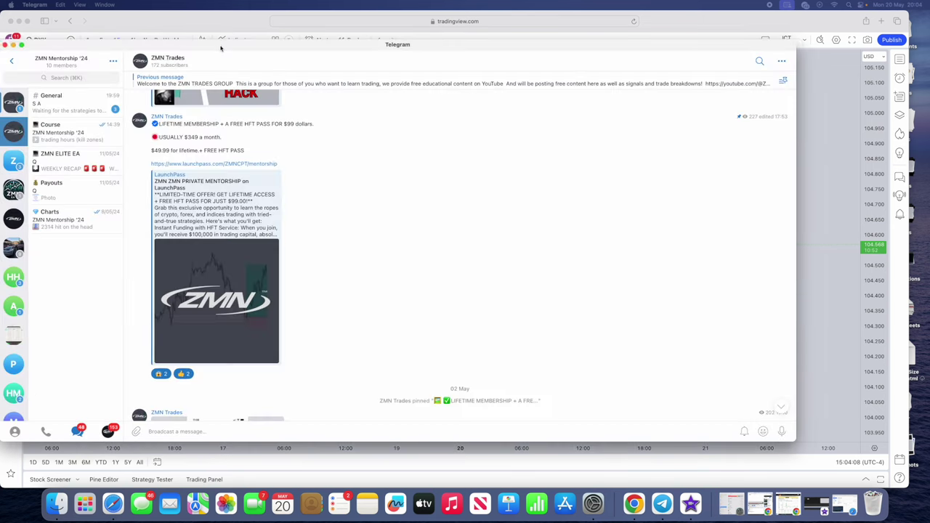
- Browse the mentorship group's Course, General and Charts topics, then close Telegram
{"action": "left_click", "coordinate": [81, 131]}
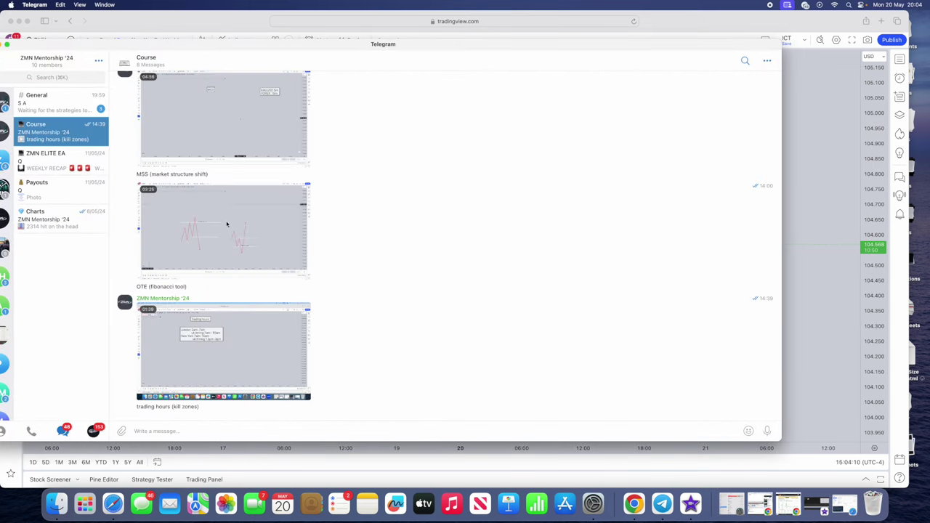
{"action": "scroll", "coordinate": [226, 201], "scroll_direction": "up", "scroll_amount": 10}
{"action": "scroll", "coordinate": [293, 245], "scroll_direction": "down", "scroll_amount": 3}
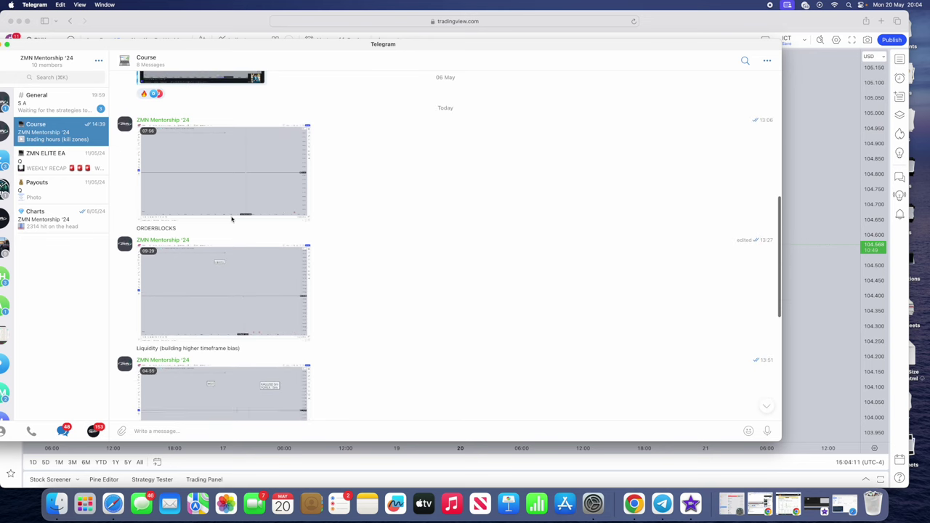
{"action": "left_click", "coordinate": [65, 108]}
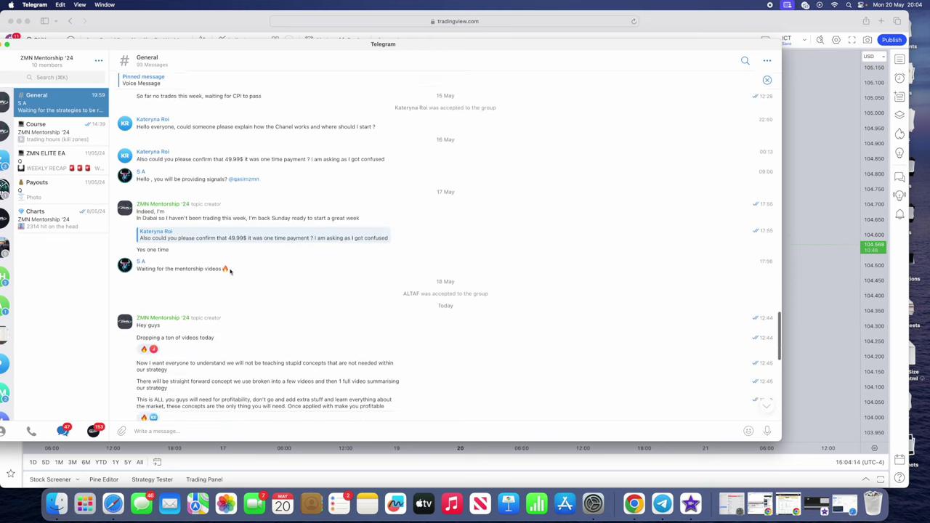
{"action": "scroll", "coordinate": [207, 149], "scroll_direction": "up", "scroll_amount": 4}
{"action": "scroll", "coordinate": [206, 149], "scroll_direction": "down", "scroll_amount": 4}
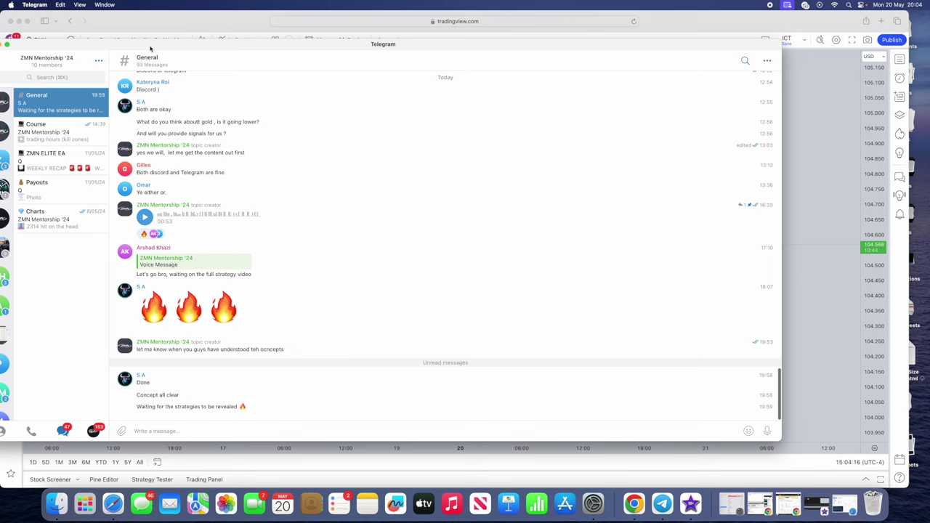
{"action": "left_click", "coordinate": [68, 213]}
{"action": "left_click", "coordinate": [51, 103]}
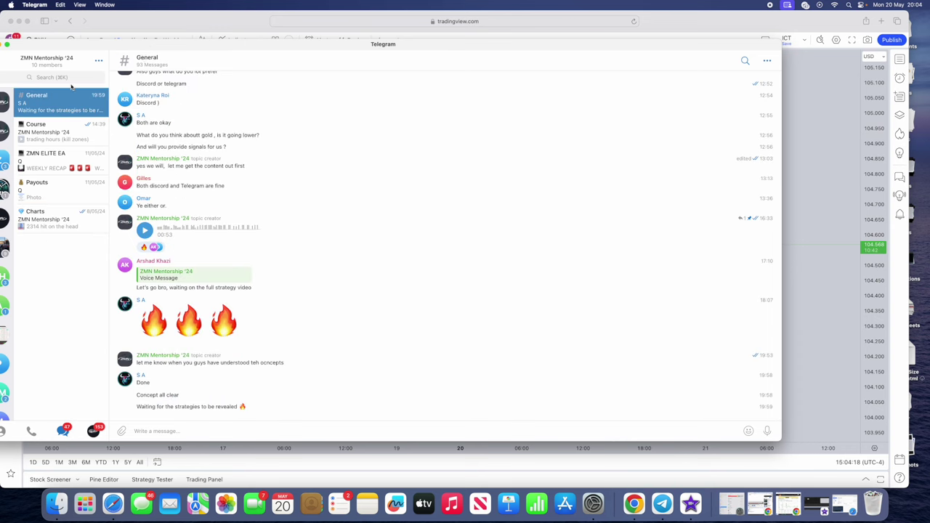
{"action": "key", "text": "super+w"}
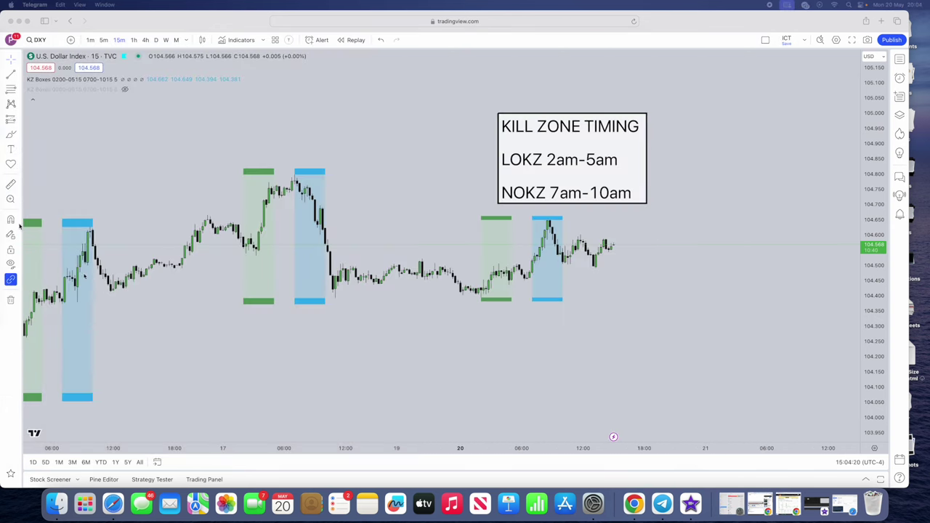